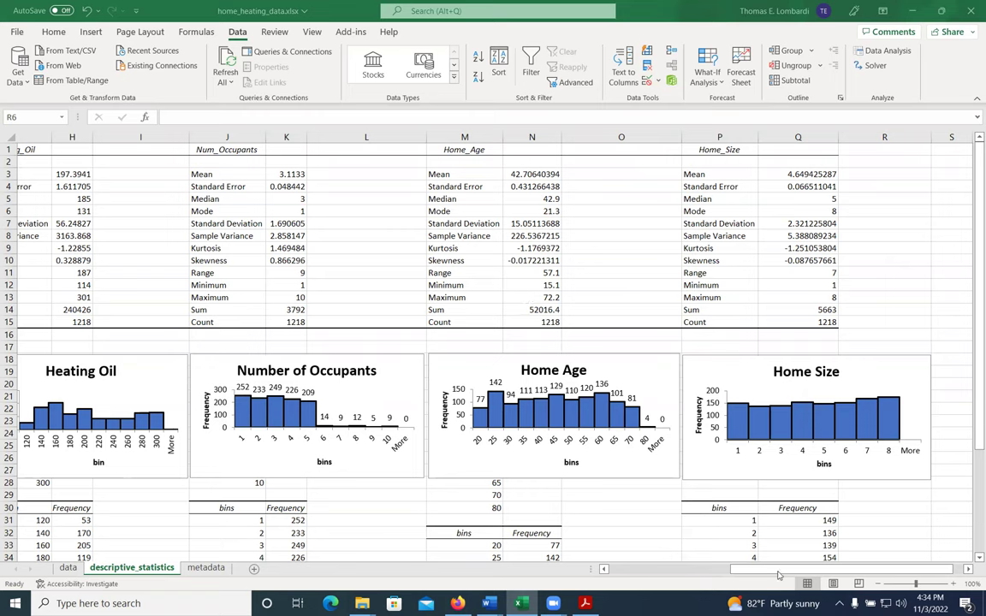
Look for empty columns beyond the Home_Size statistics on the descriptive_statistics sheet
click(746, 576)
drag(746, 576, 819, 576)
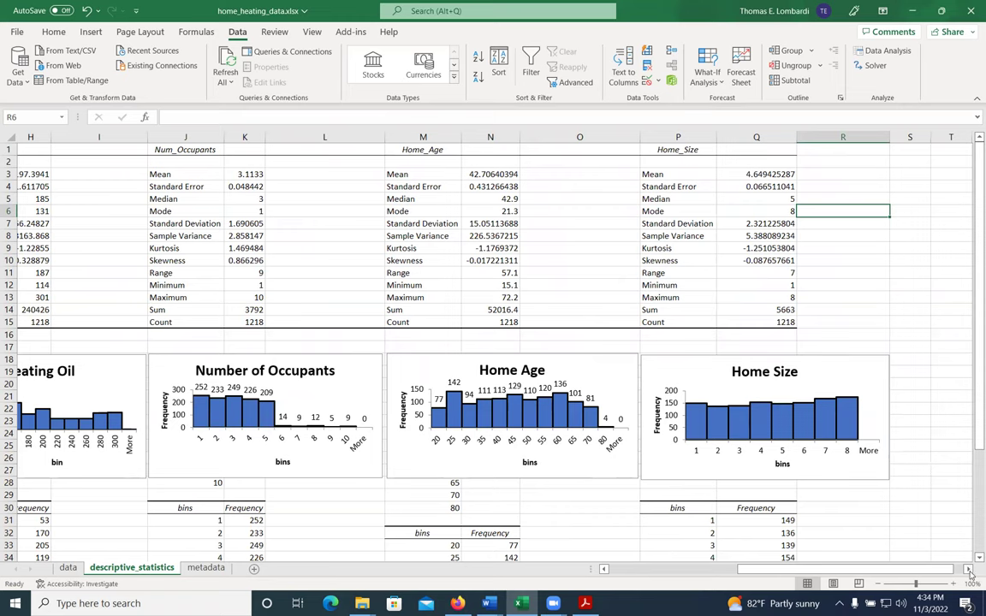
click(970, 571)
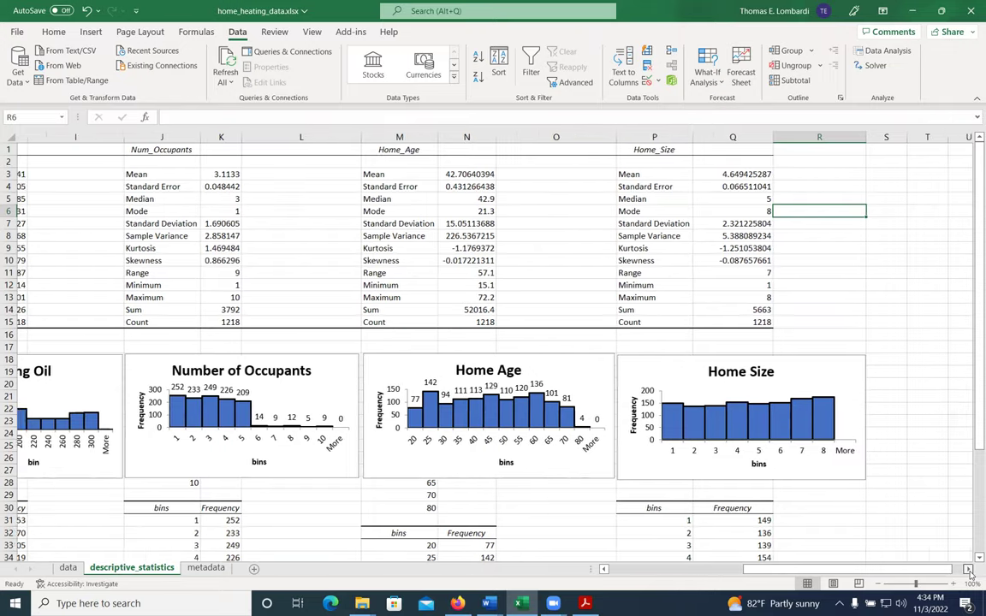
click(969, 571)
click(970, 572)
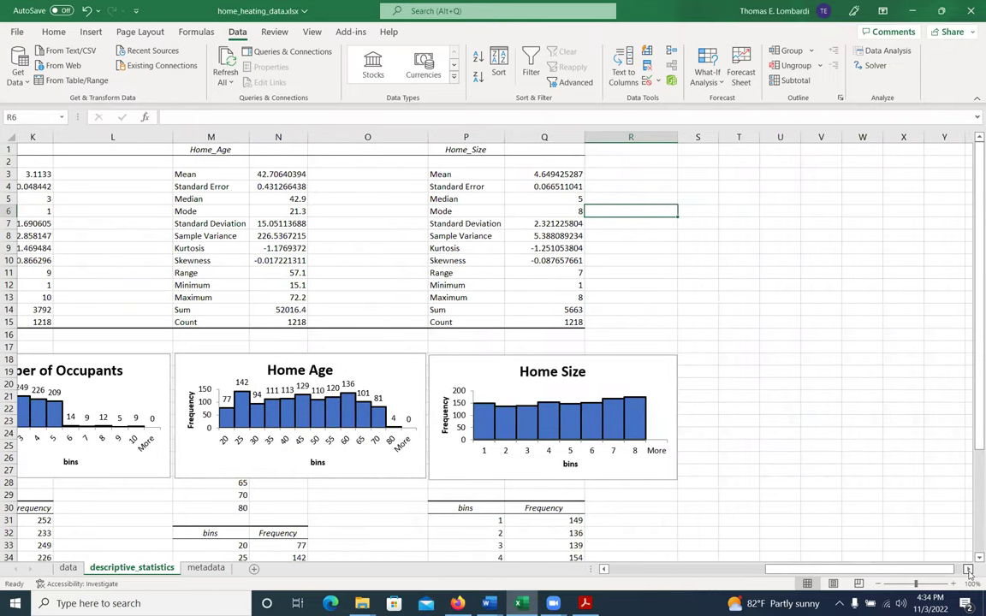
click(970, 572)
click(970, 572)
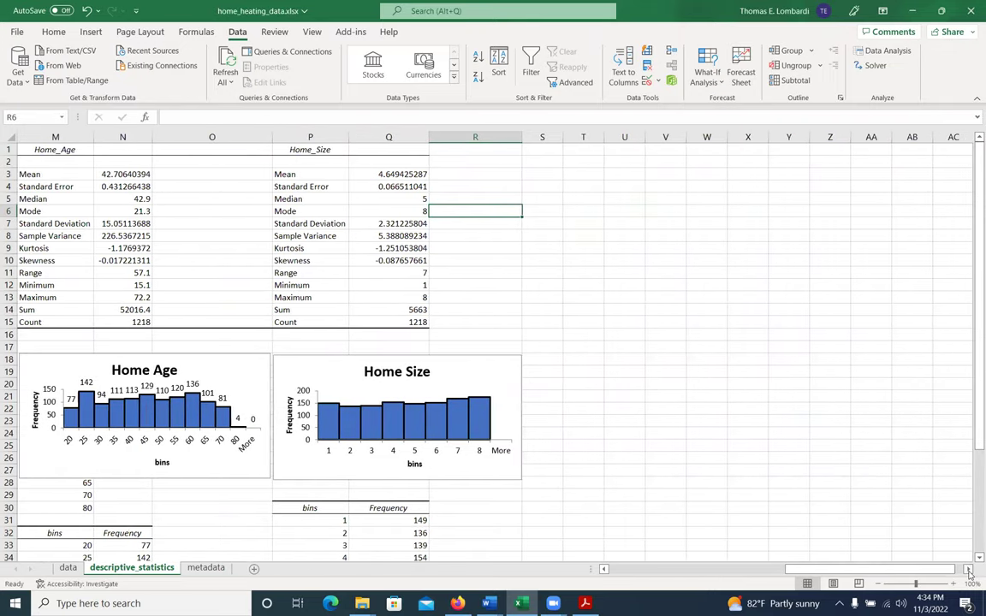
click(970, 572)
click(970, 572)
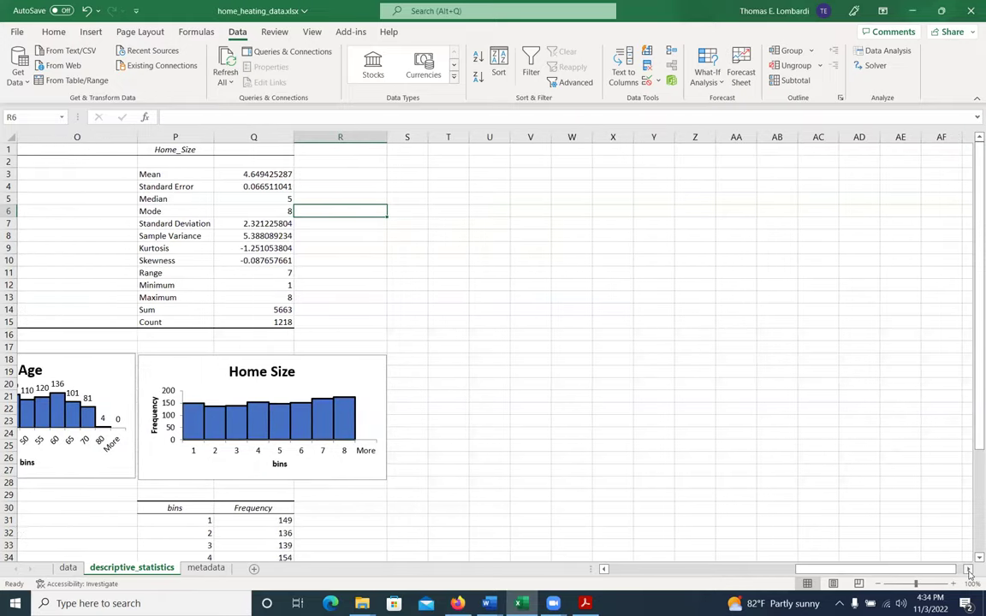
click(969, 572)
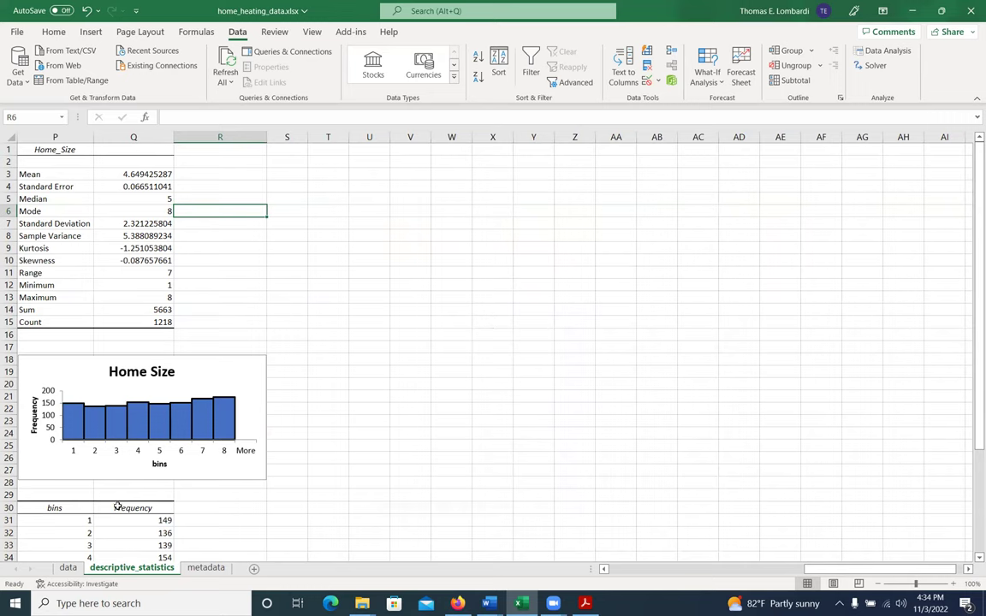
Start a Correlation analysis on the data sheet with input range A1:F1219, grouped by columns, with labels in the first row
click(63, 570)
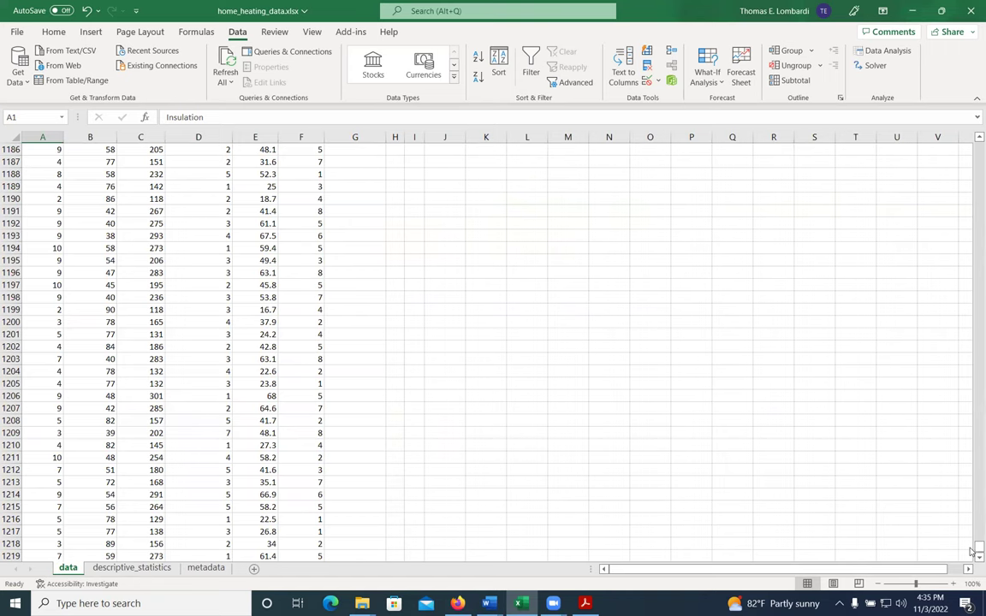
drag(973, 550, 972, 122)
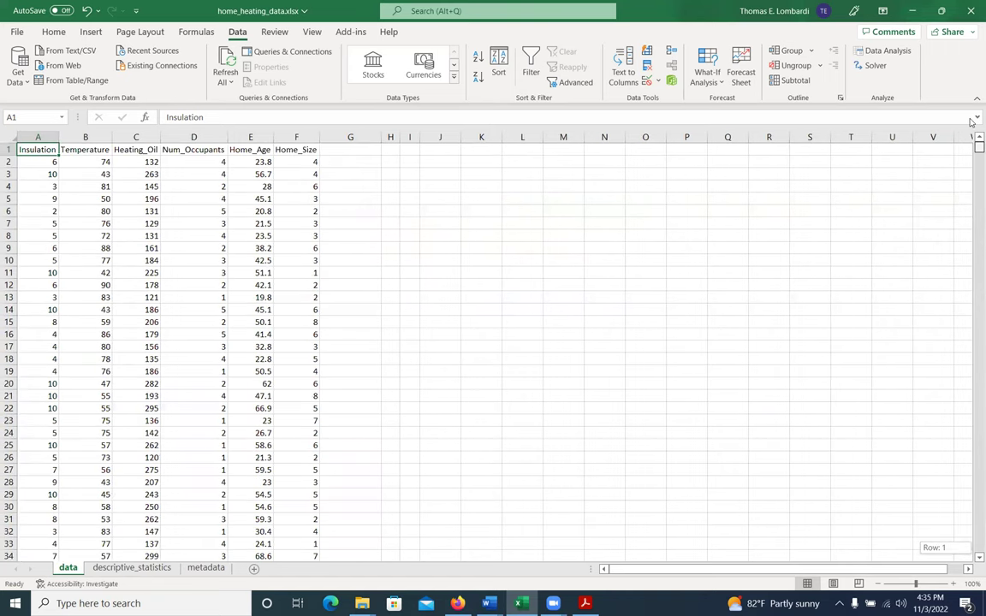
click(887, 53)
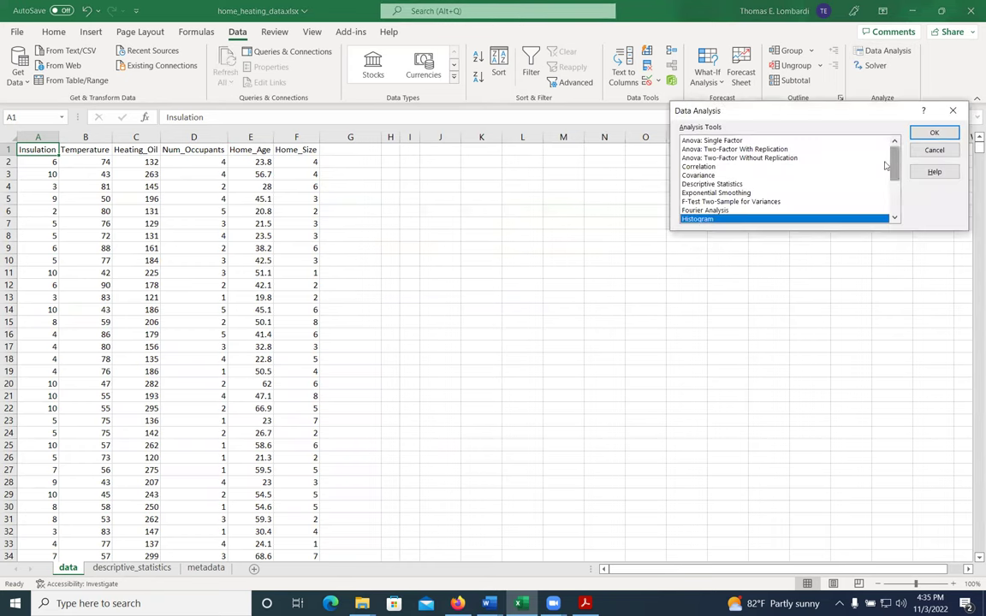
click(702, 166)
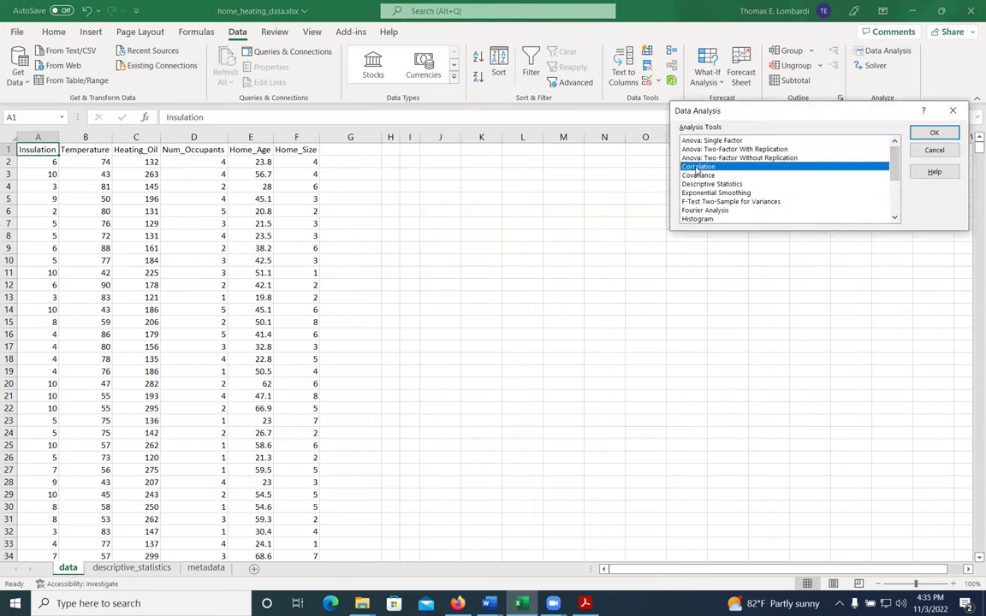
click(931, 133)
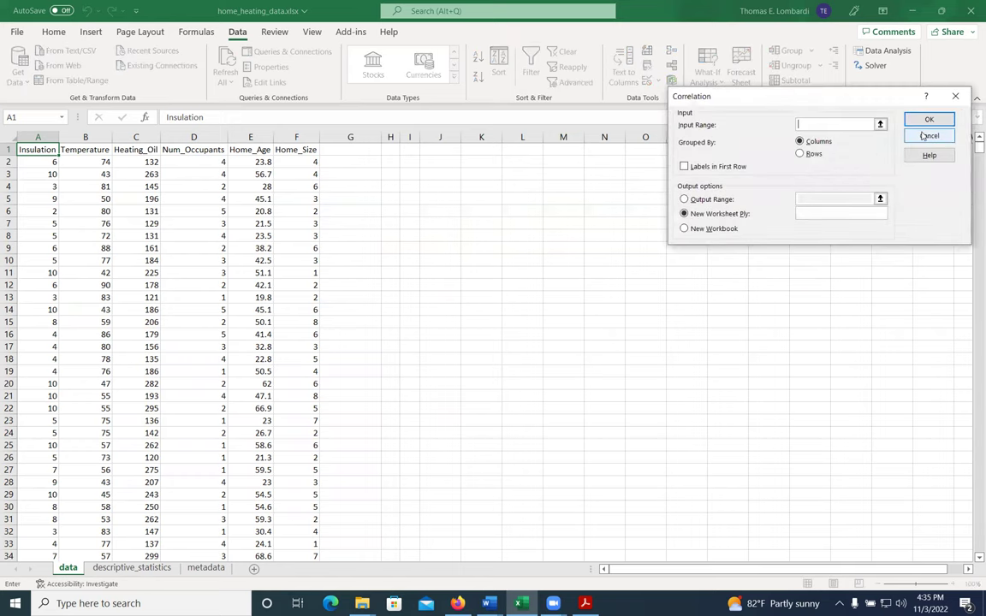
click(31, 151)
drag(31, 152, 301, 149)
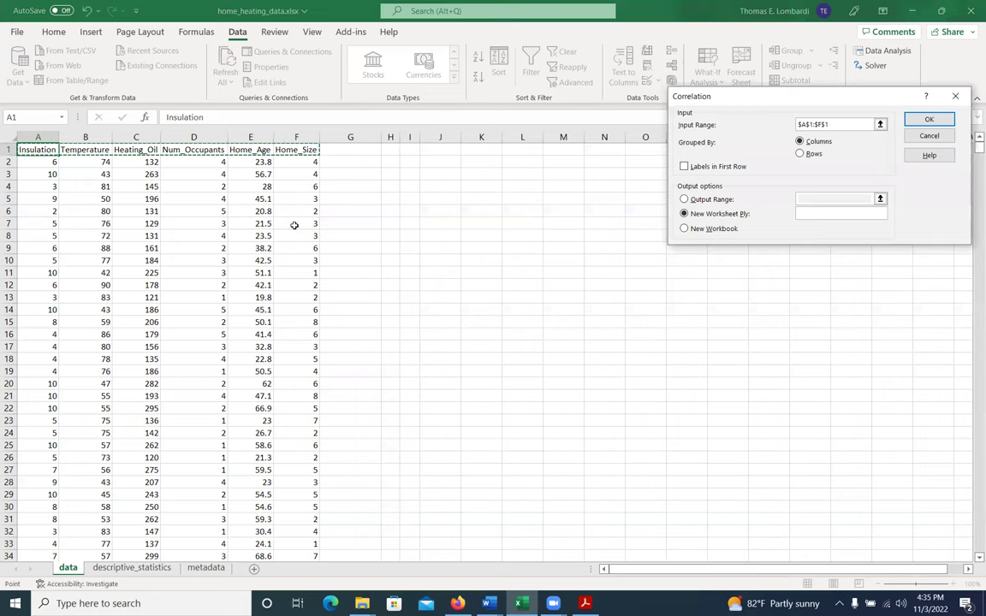
key(ctrl+shift+Down)
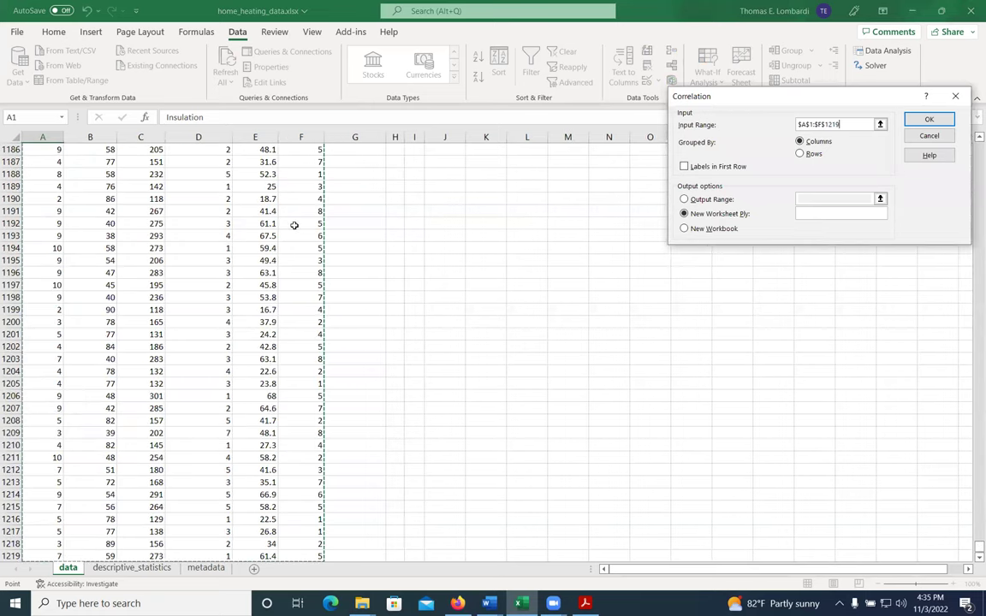
click(684, 167)
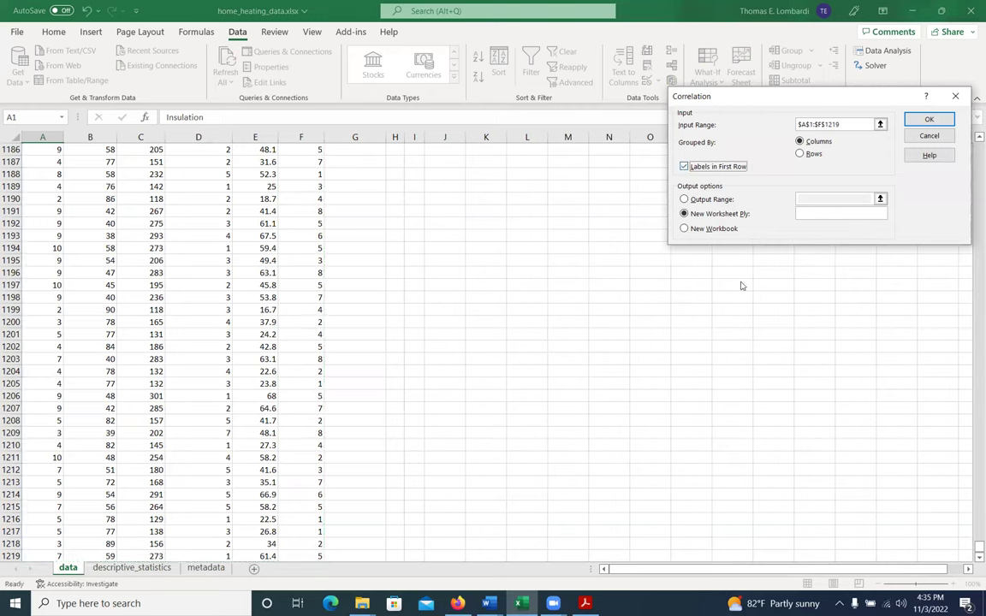
Set the correlation output range to cell T1 of the descriptive_statistics sheet and run the analysis
click(684, 200)
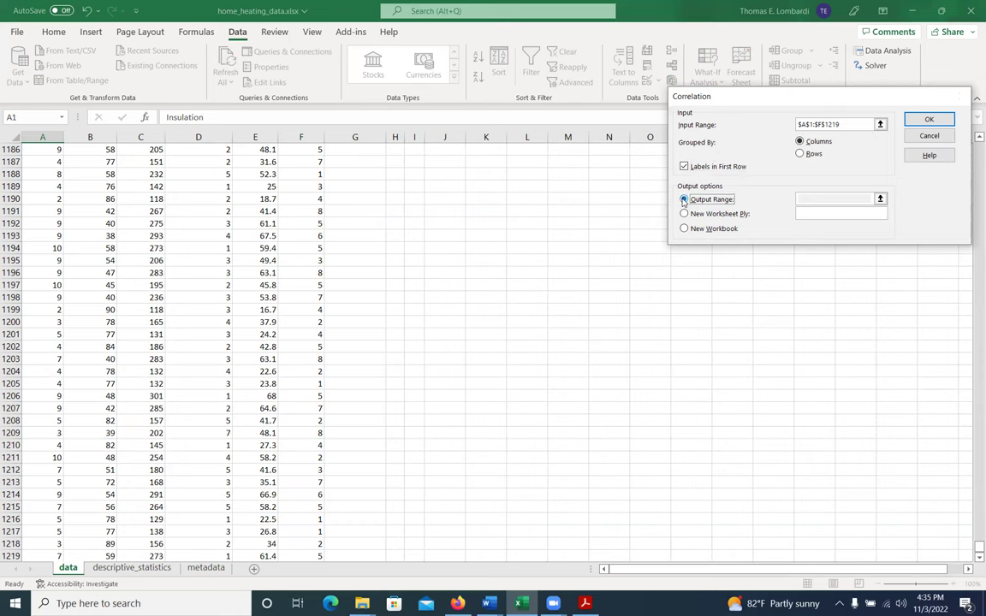
click(878, 197)
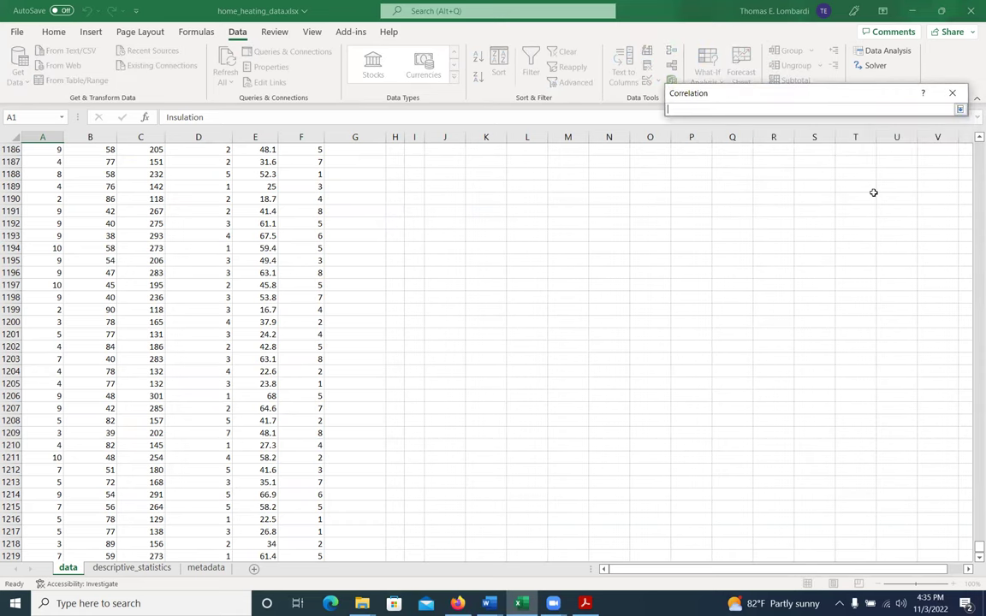
click(137, 567)
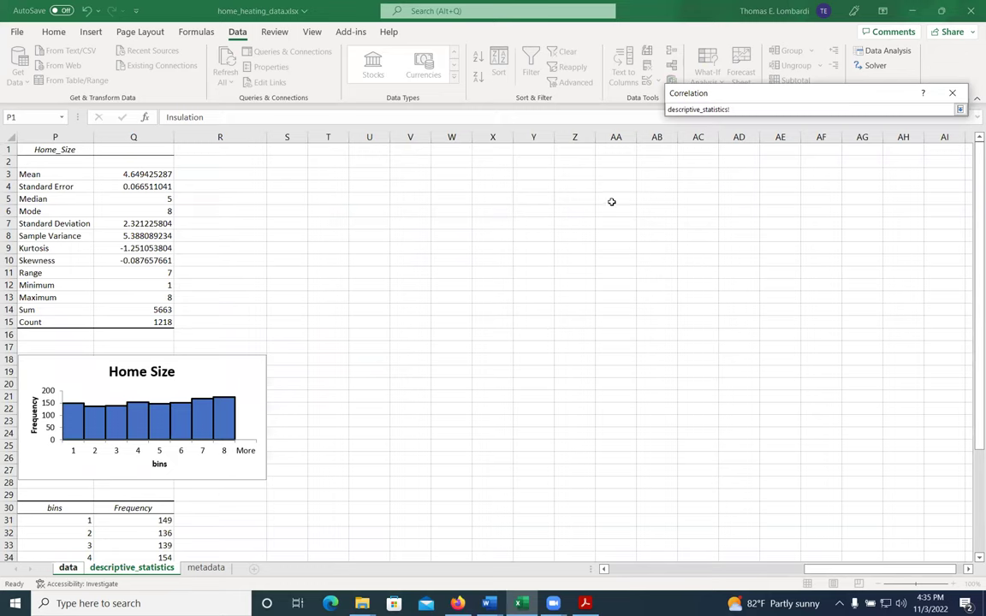
click(331, 150)
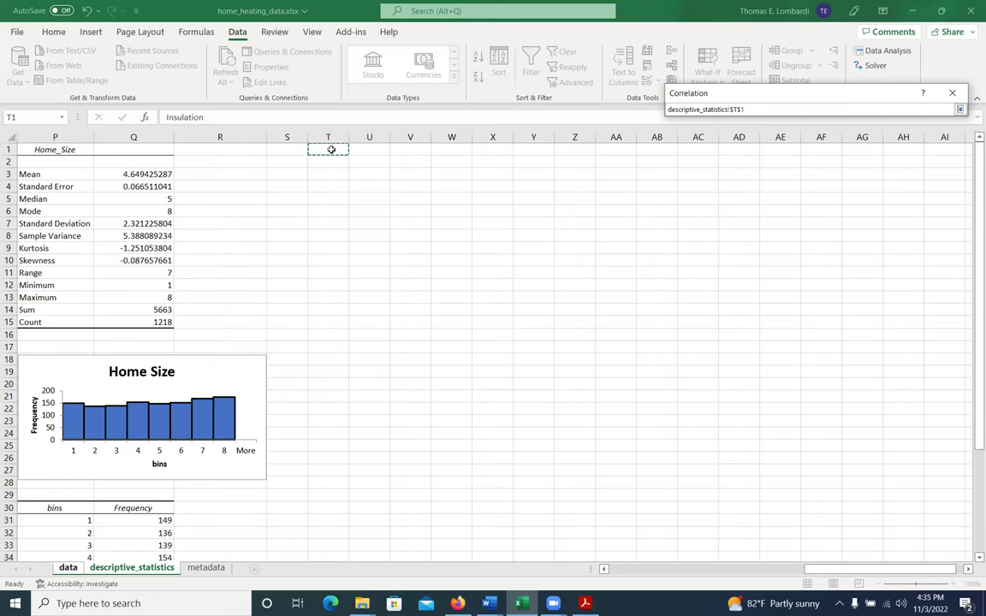
click(960, 109)
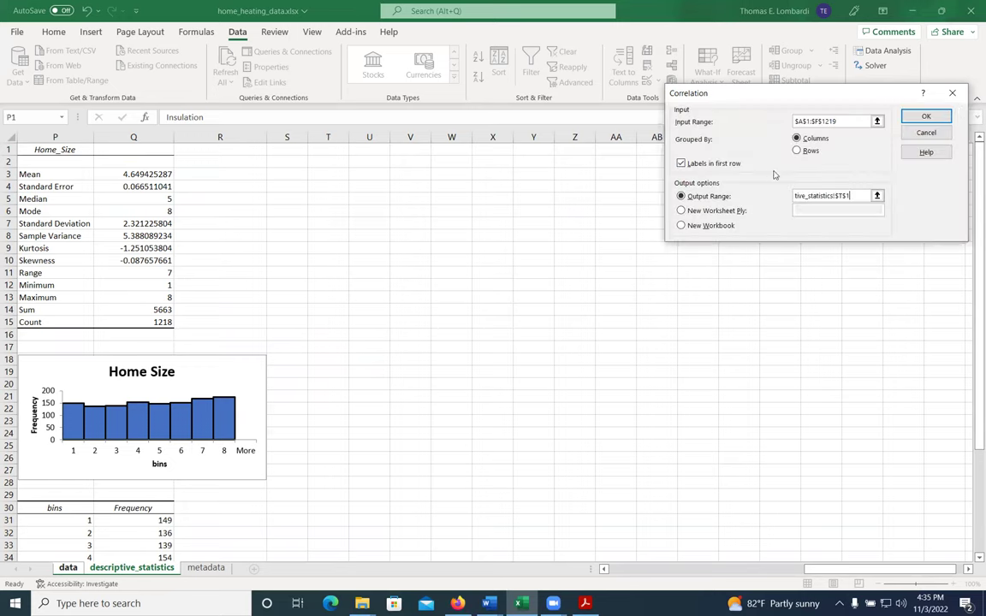
click(926, 116)
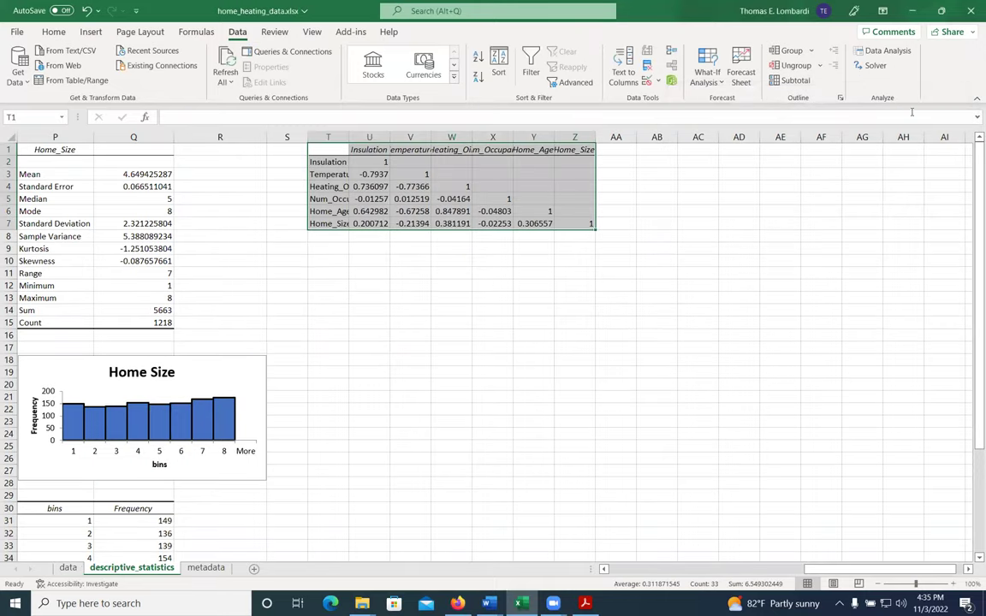
AutoFit the widths of the correlation matrix columns T through Z to their contents
drag(390, 139, 389, 139)
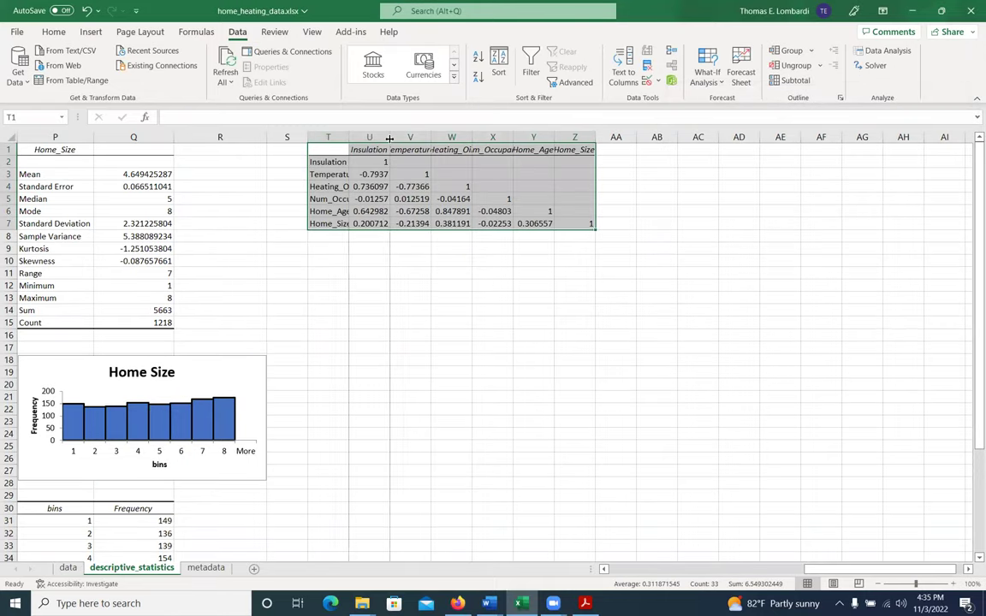
double_click(389, 139)
double_click(448, 139)
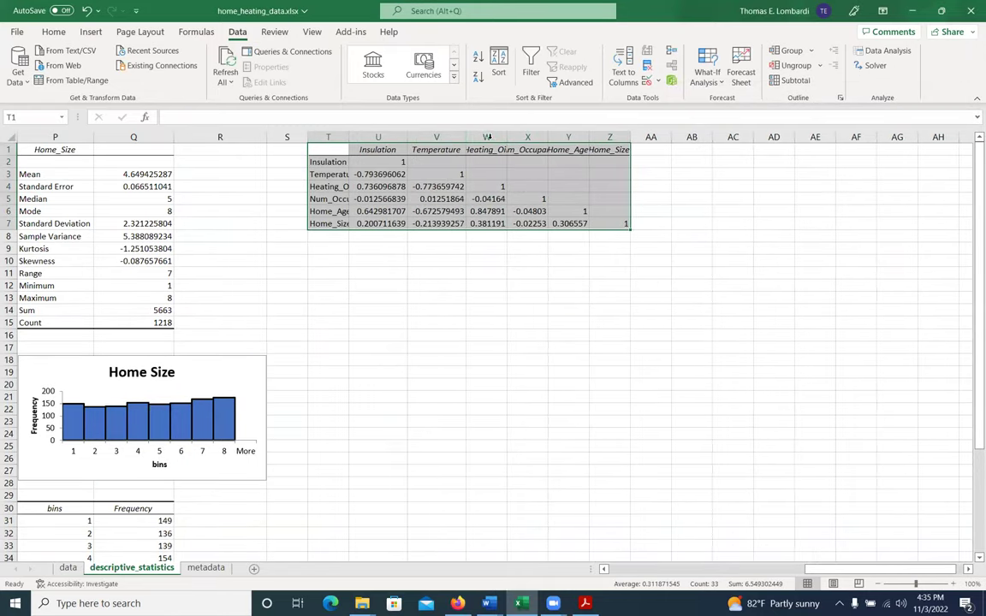
drag(508, 137, 507, 136)
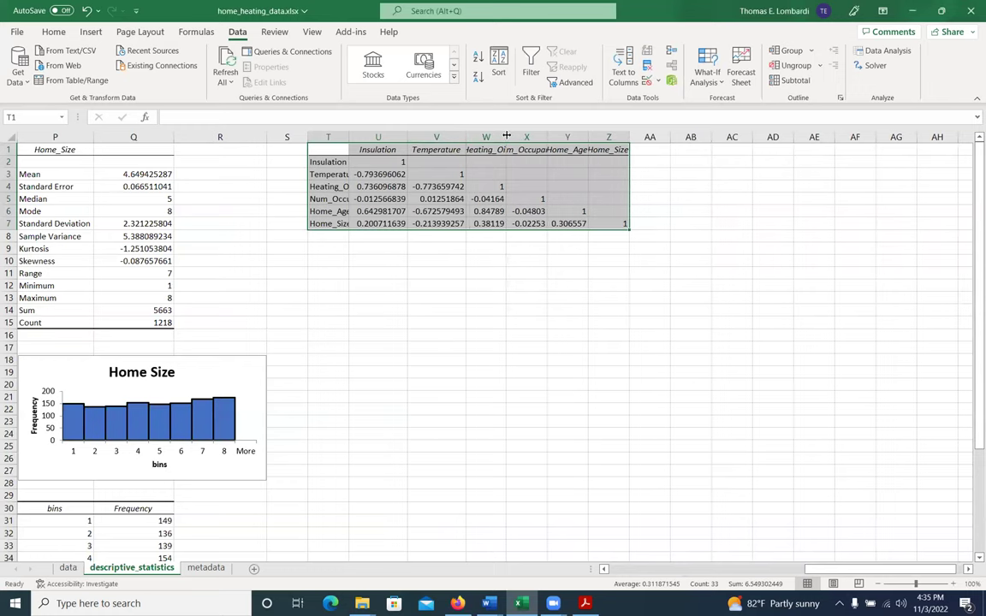
double_click(506, 136)
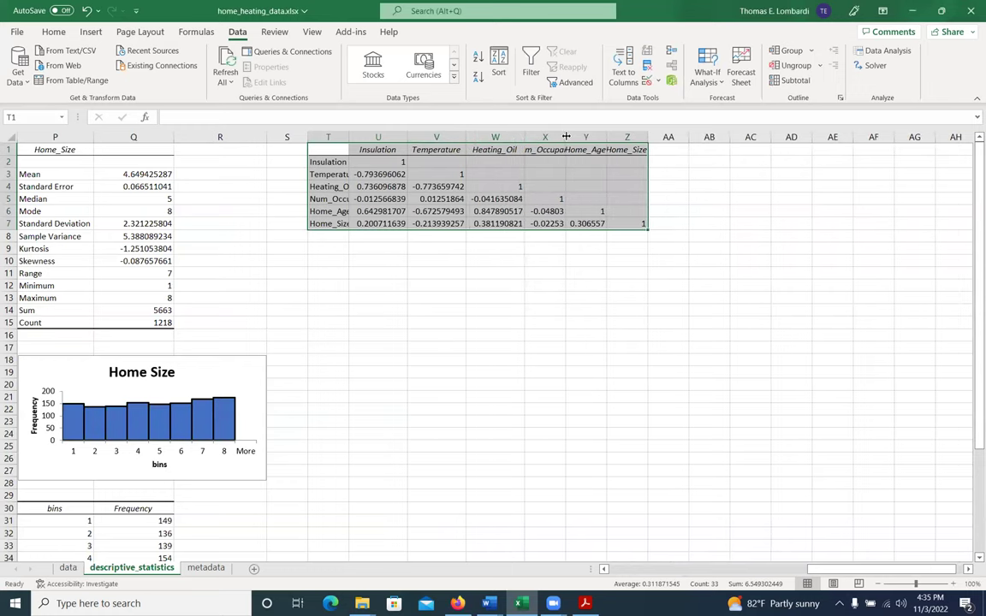
double_click(566, 137)
double_click(635, 137)
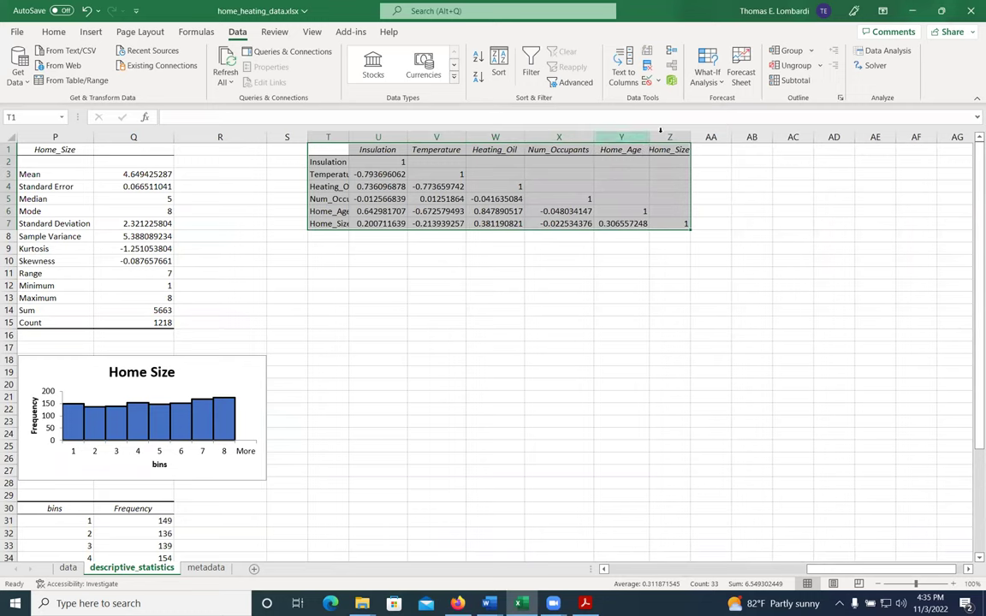
double_click(690, 137)
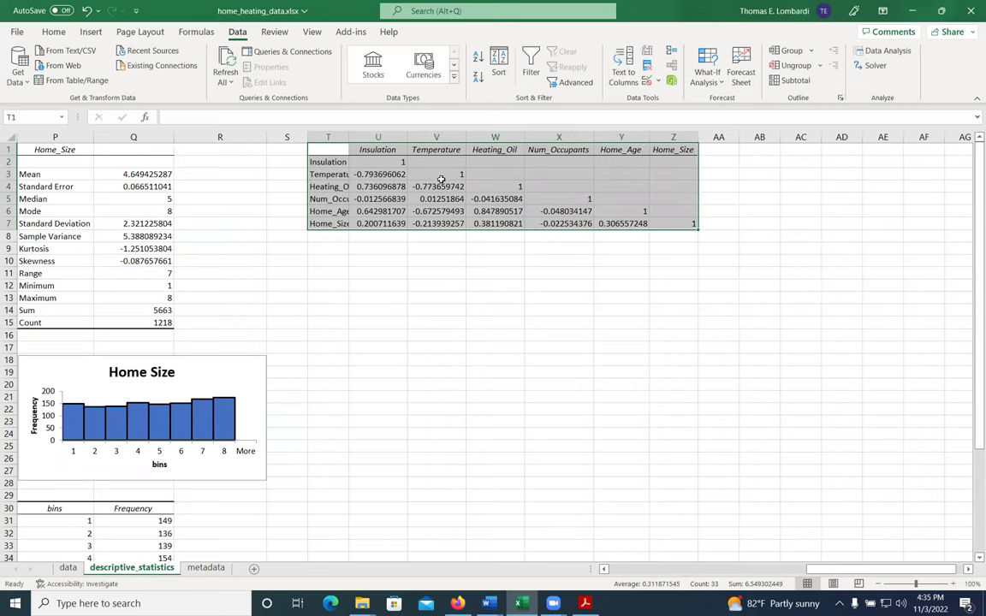
double_click(348, 137)
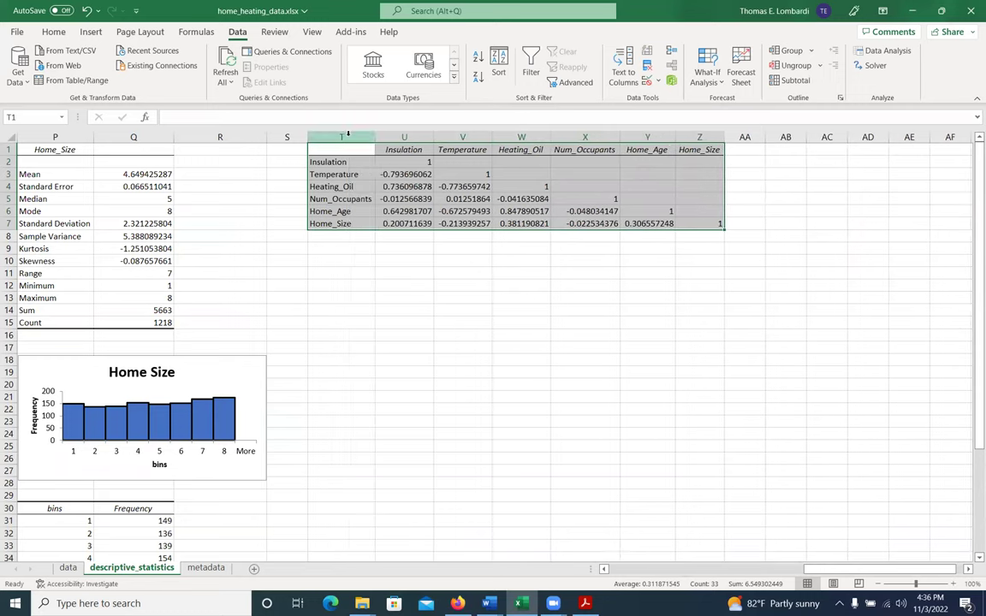
Apply a Green-White-Red color scale as conditional formatting to the correlation coefficients in U2:Z7
drag(394, 165, 701, 215)
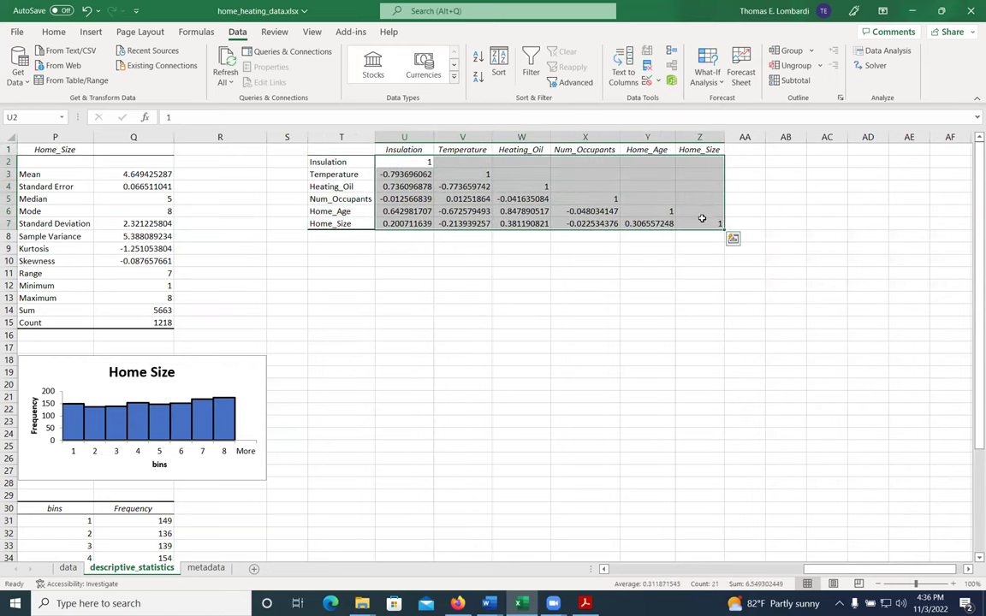
click(53, 32)
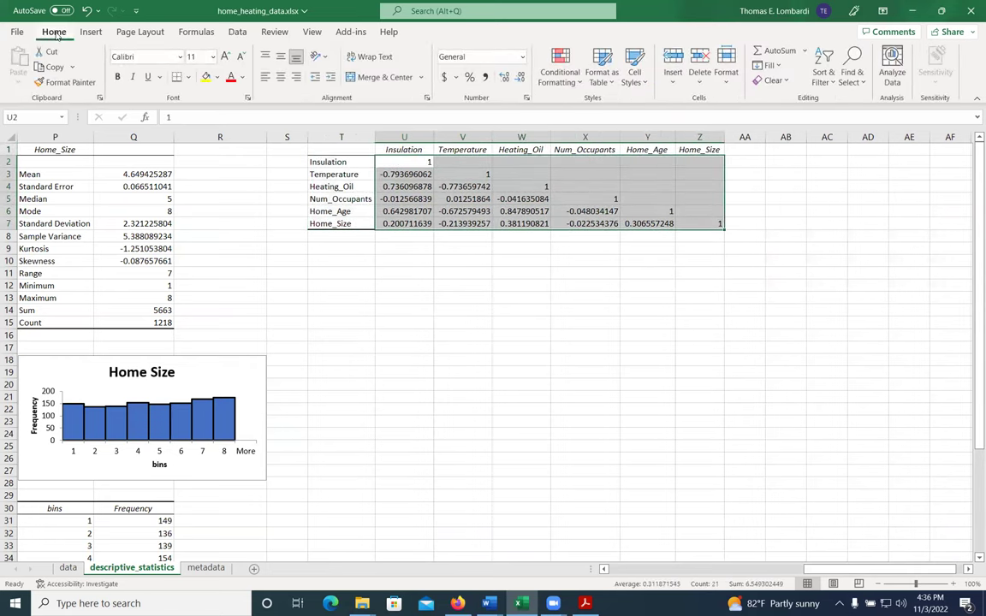
click(562, 75)
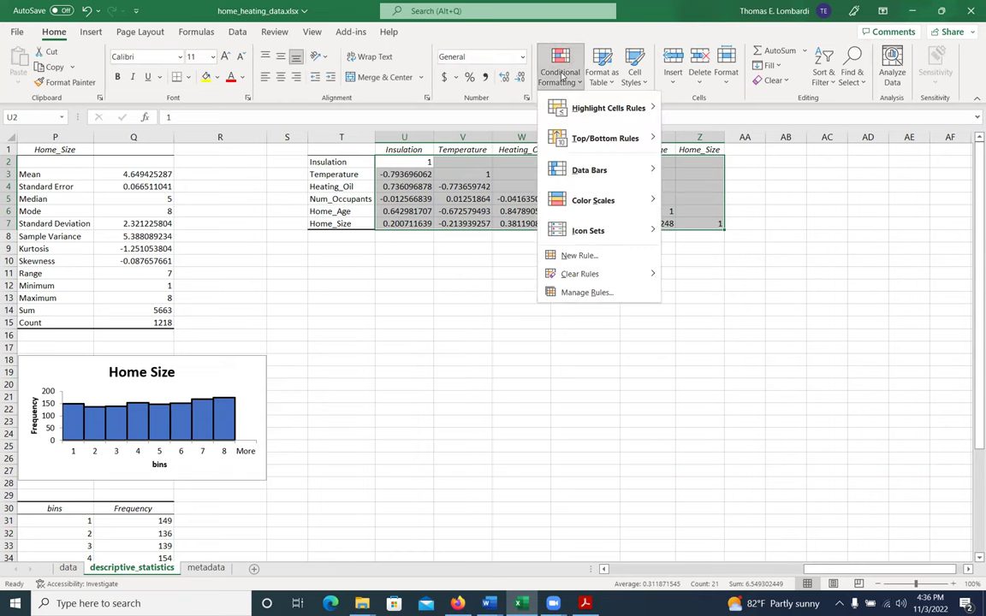
mouse_move(567, 211)
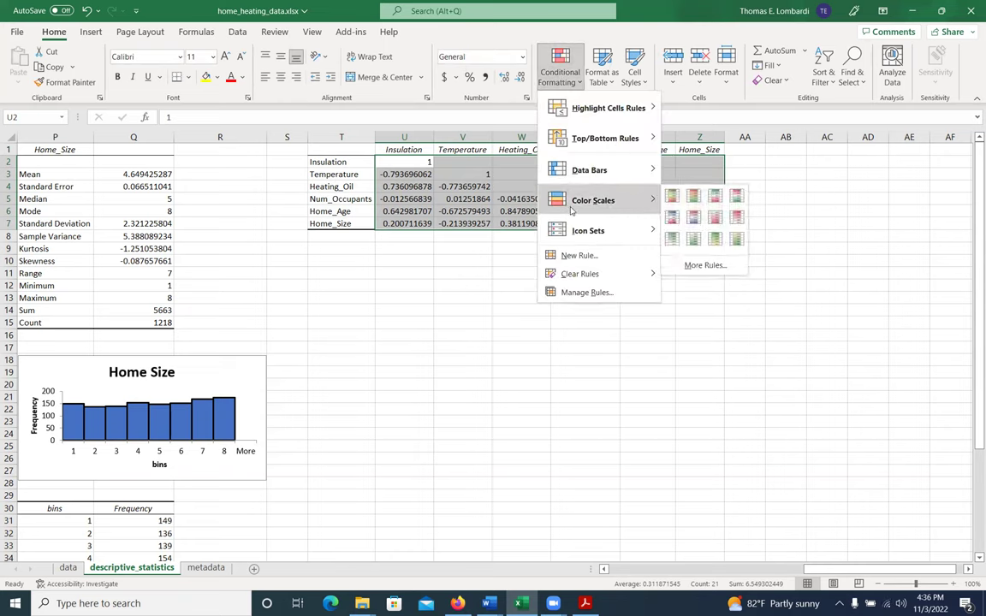
click(716, 198)
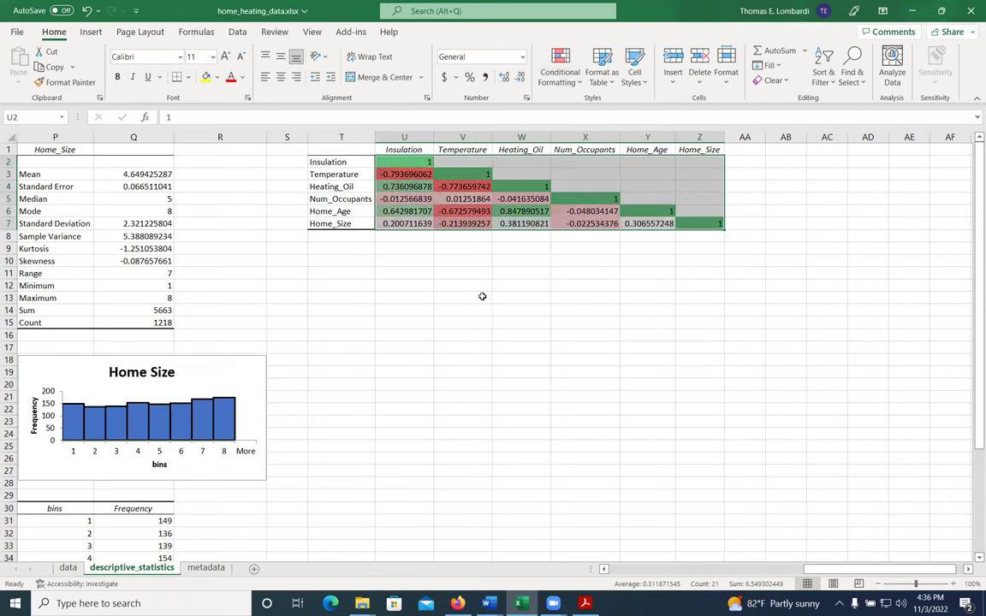
click(347, 248)
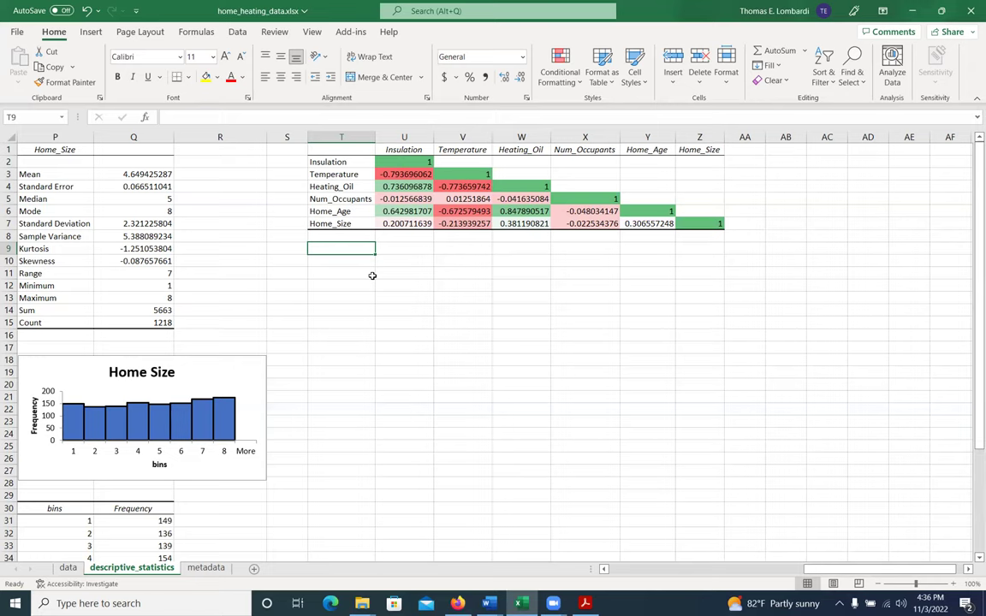
Examine the correlation coefficients of Insulation with Temperature, Heating_Oil and Home_Size, and those in the Num_Occupants row
click(397, 174)
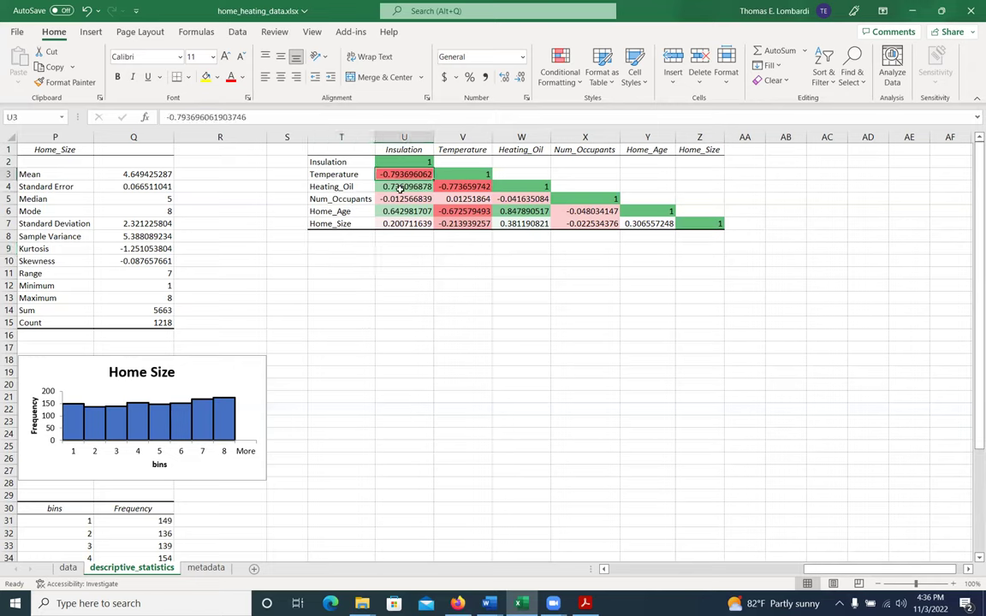
click(400, 187)
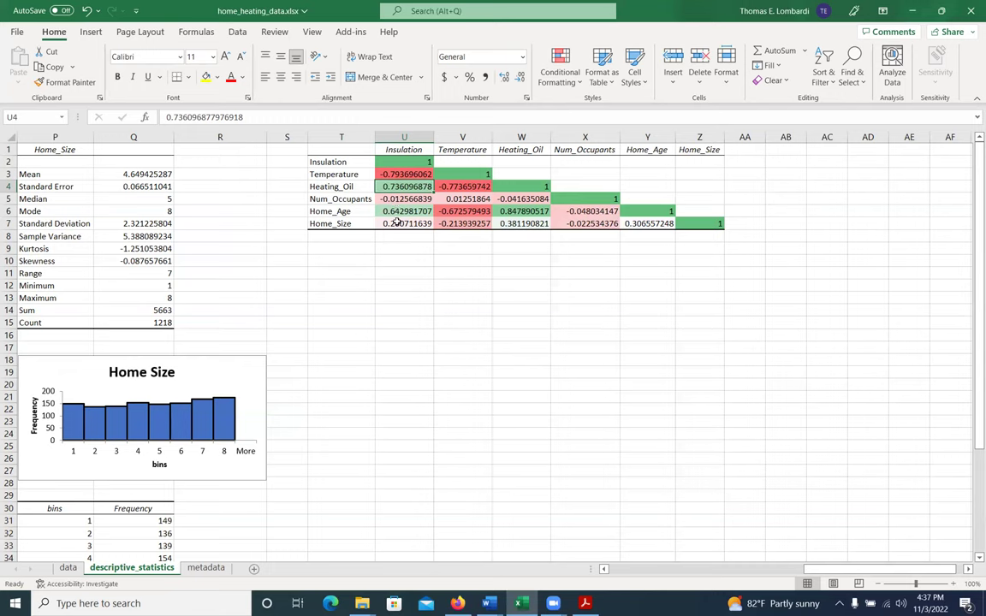
drag(396, 200, 506, 199)
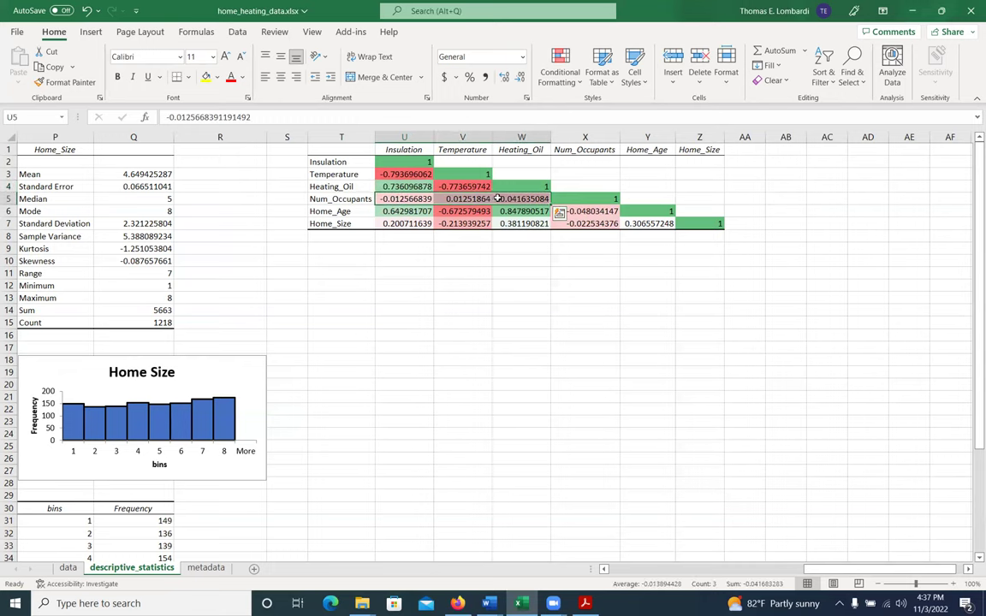
click(398, 224)
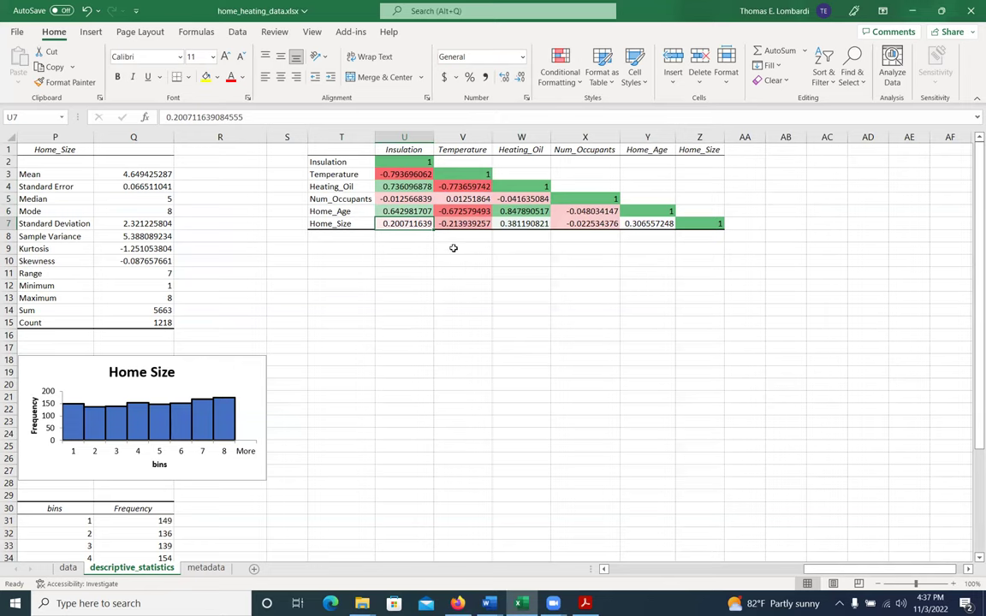
click(388, 239)
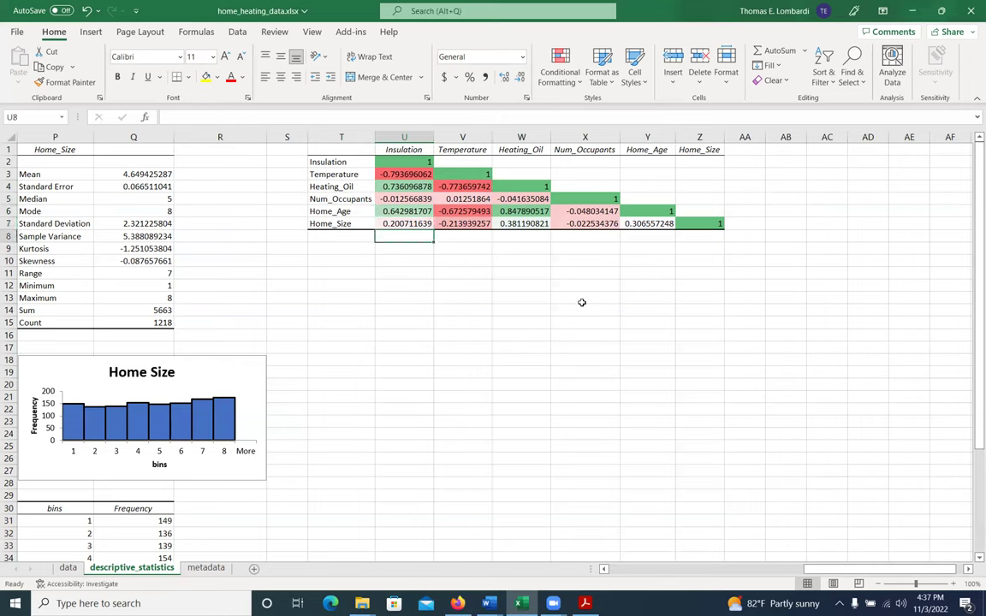